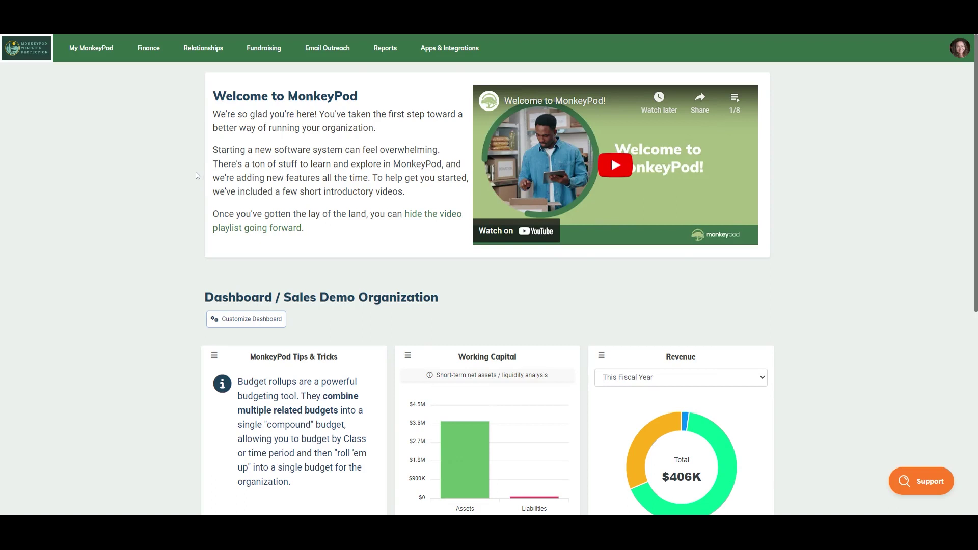
- Open Manage Duplicates, glance at Possible Duplicates, then return to the Likely Duplicates list
left_click(208, 51)
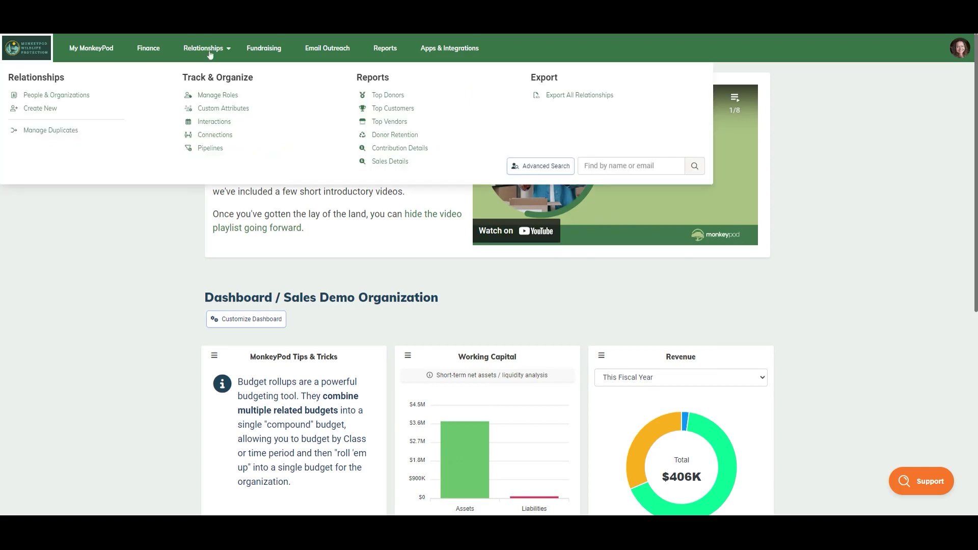
left_click(69, 132)
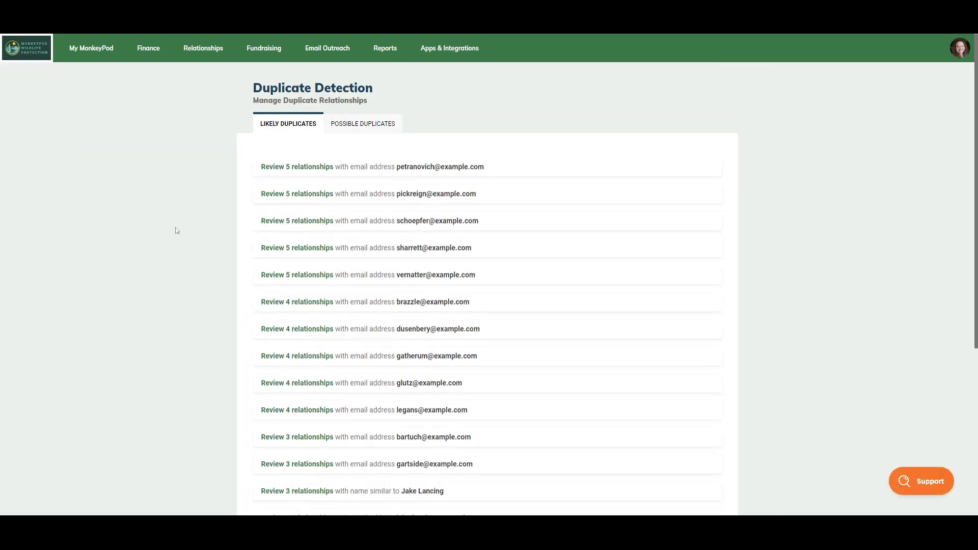
left_click(362, 128)
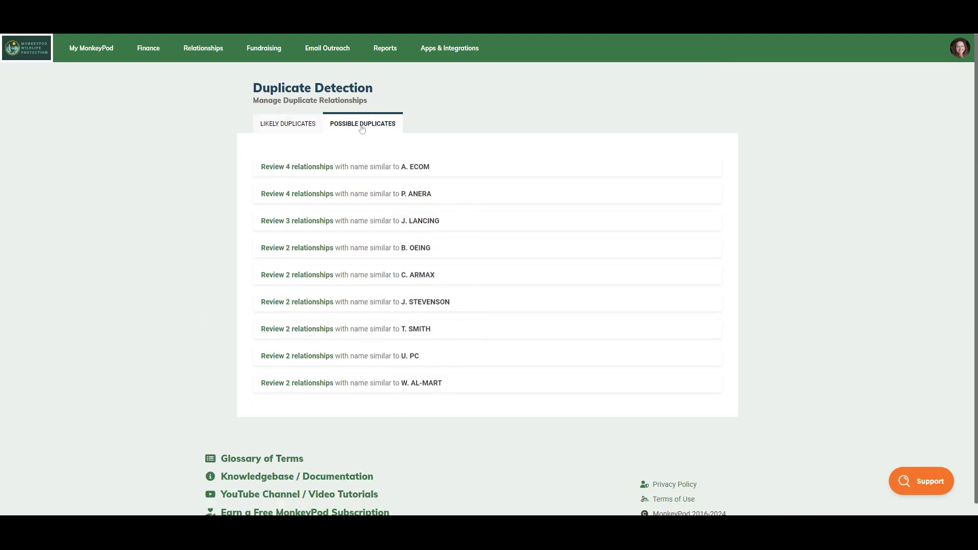
left_click(290, 126)
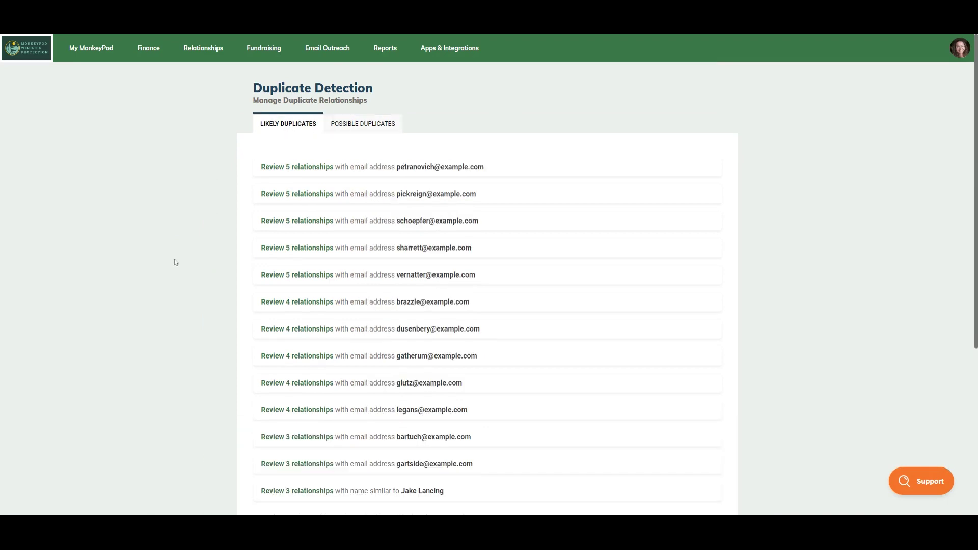
scroll(284, 273, "down", 4)
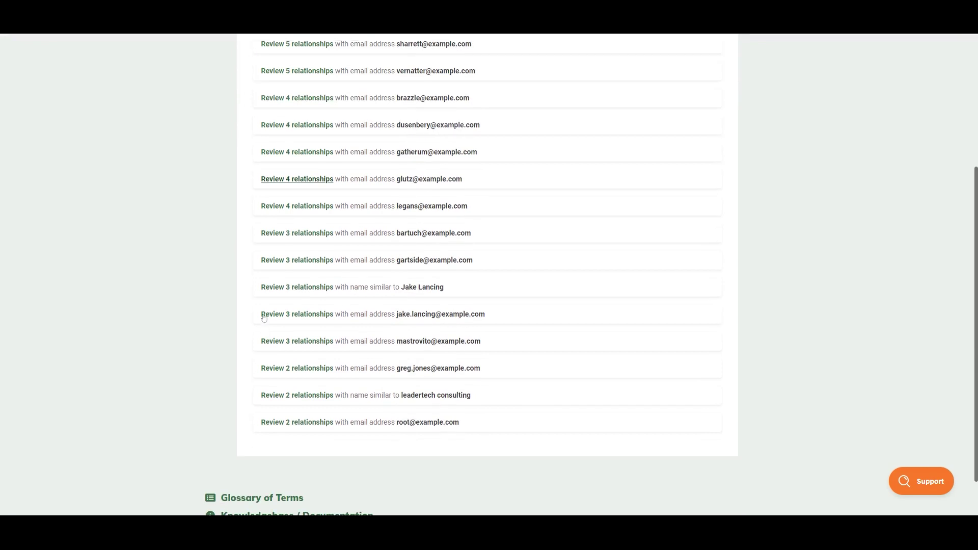
- Expand the shared-email group with 3 relationships and view the first person's details card
left_click(295, 342)
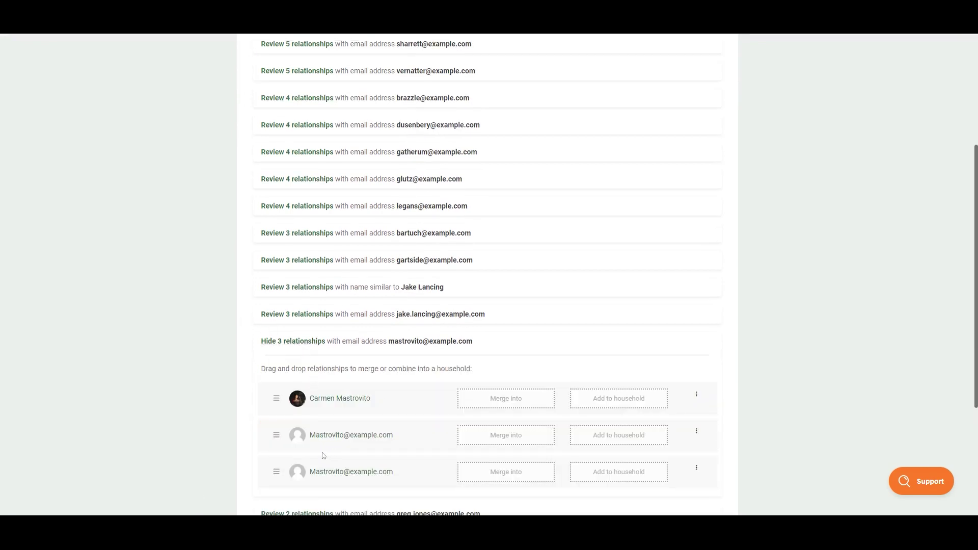
scroll(323, 455, "down", 2)
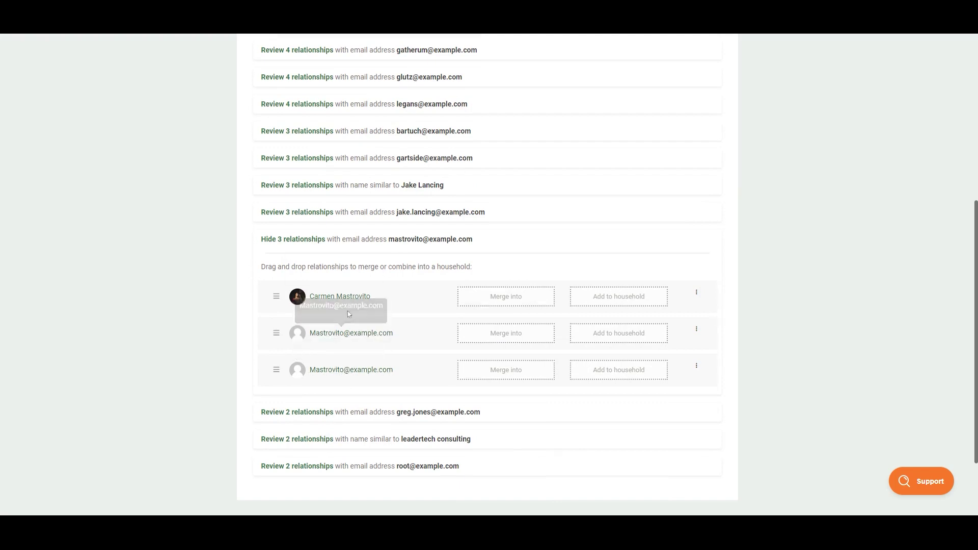
mouse_move(350, 302)
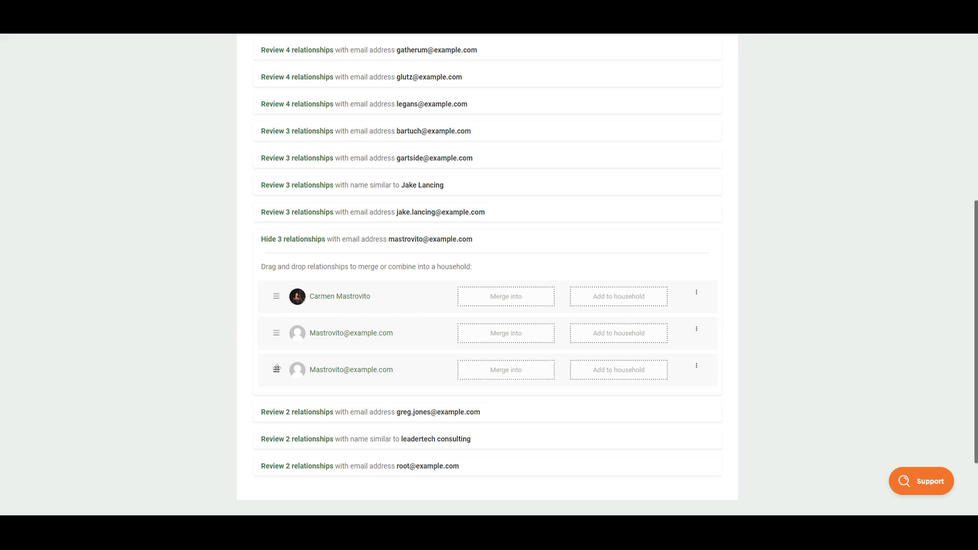
- Drag the third relationship onto the second row's 'Merge into' box to open Merge Relationships
left_click_drag(277, 368, 507, 333)
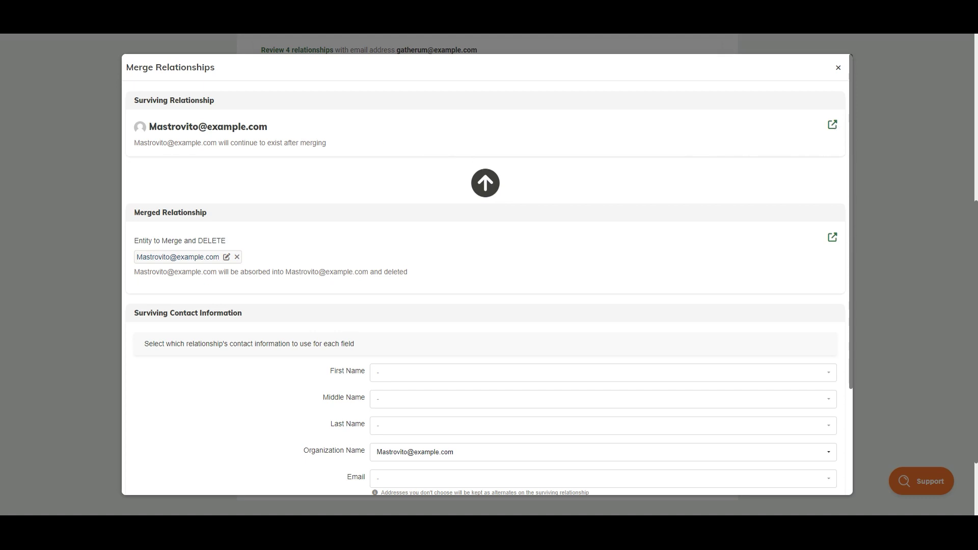
- Review the kept email choice, leave it unchanged, and confirm Merge And Delete
scroll(410, 336, "down", 3)
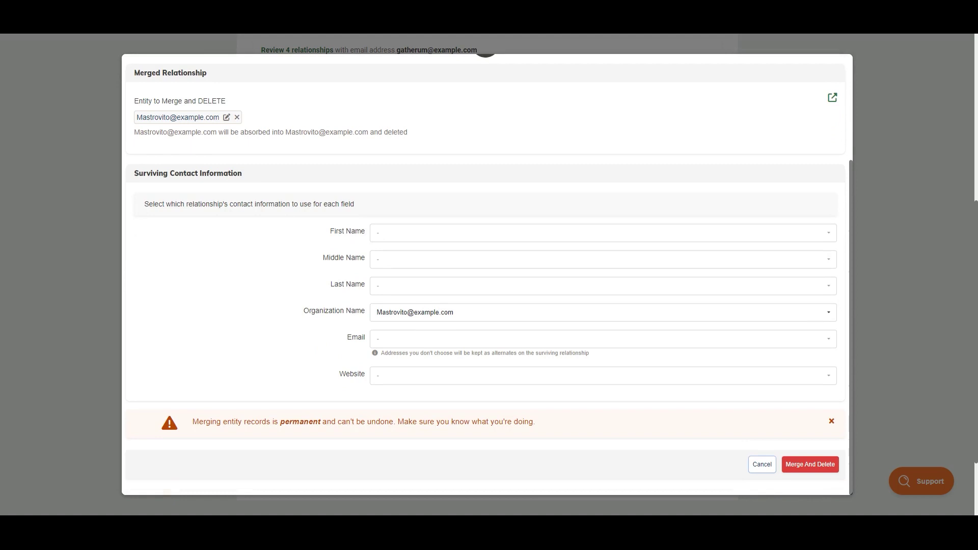
left_click(632, 339)
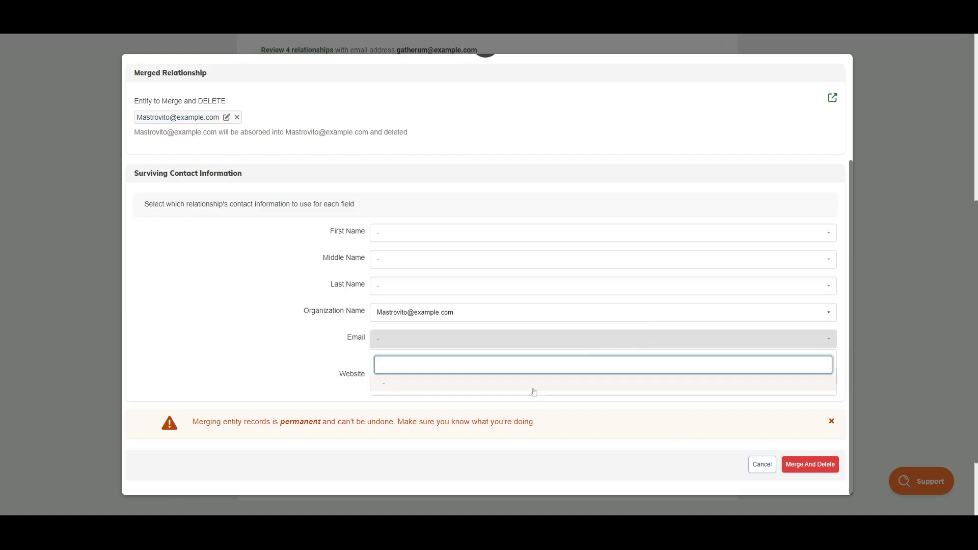
left_click(327, 330)
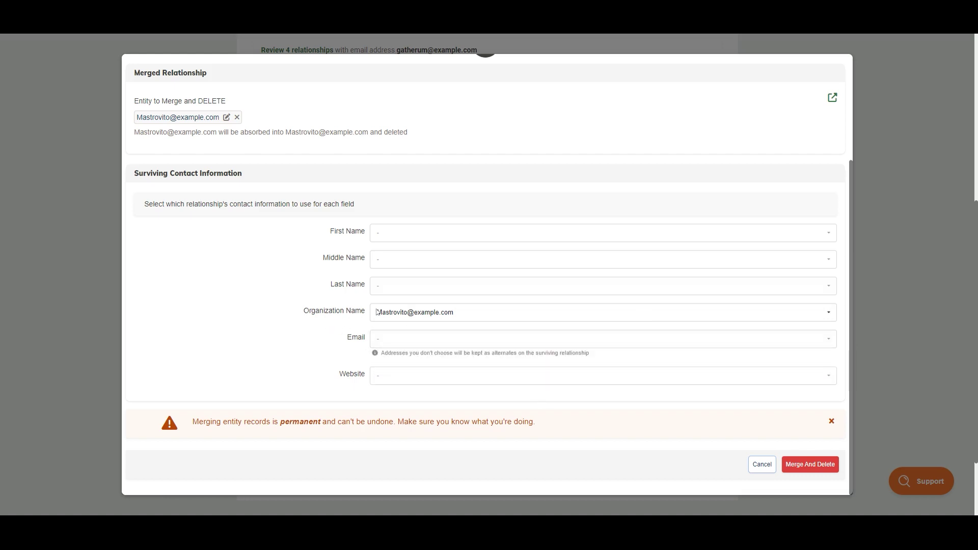
left_click(306, 310)
left_click(305, 309)
scroll(307, 325, "down", 3)
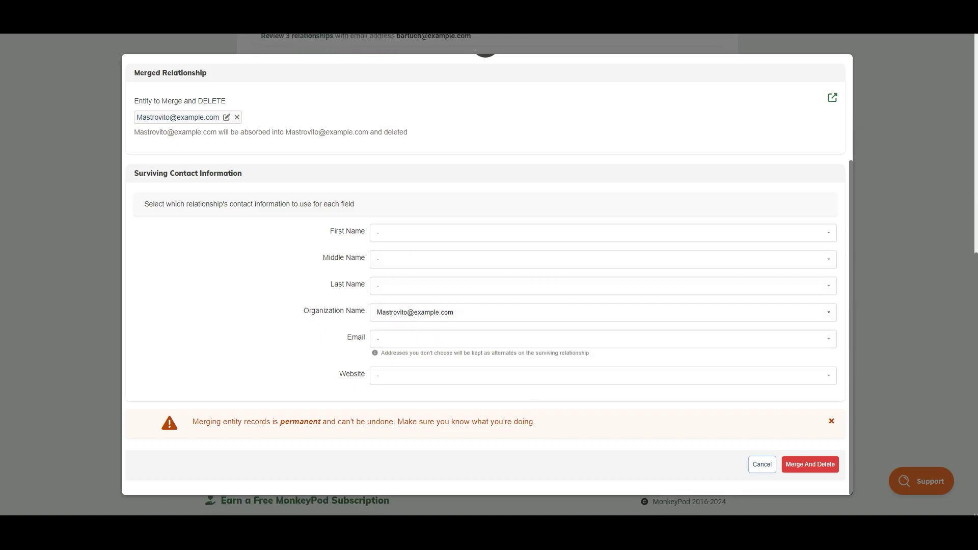
left_click_drag(420, 353, 591, 358)
left_click(591, 359)
left_click(809, 466)
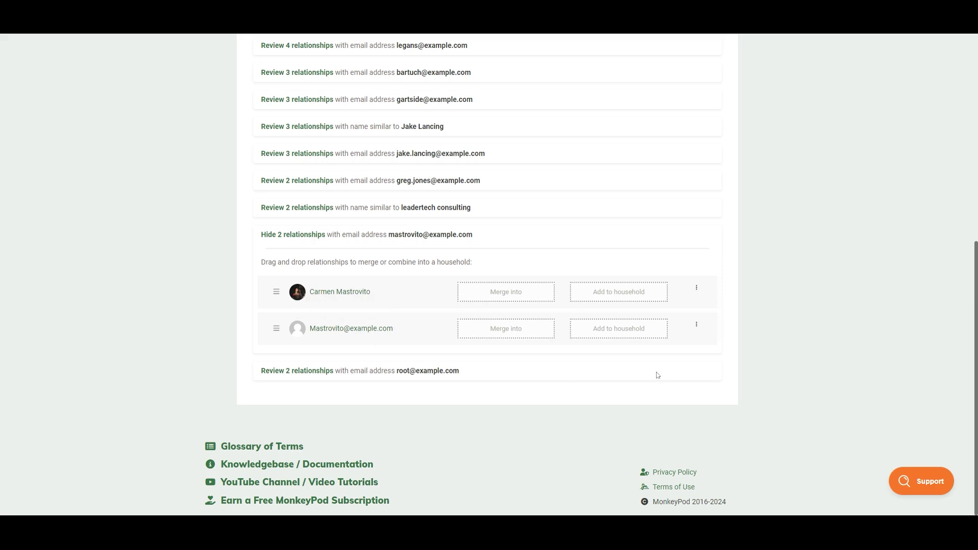
- Mark the remaining email-only relationship with Confirm Unique and Hide so its group disappears
left_click(696, 325)
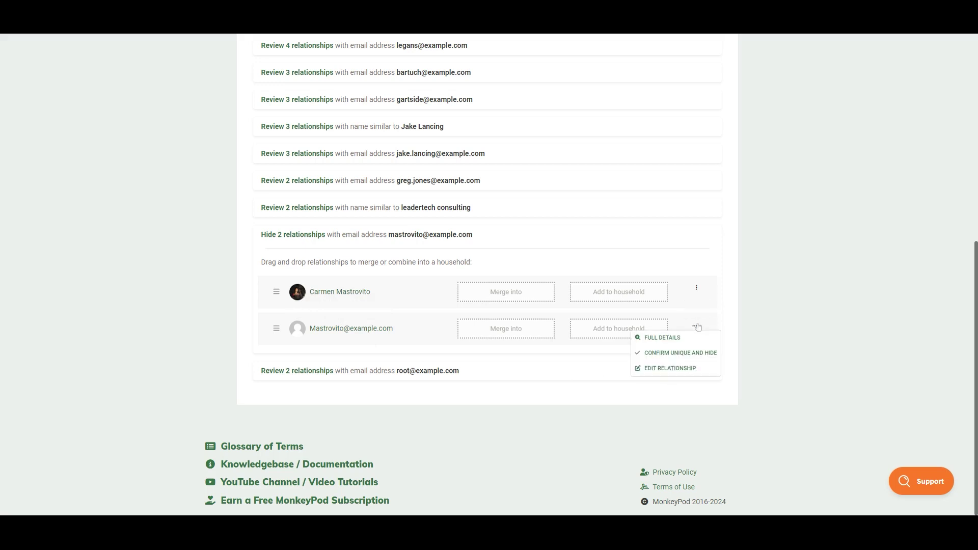
left_click(678, 354)
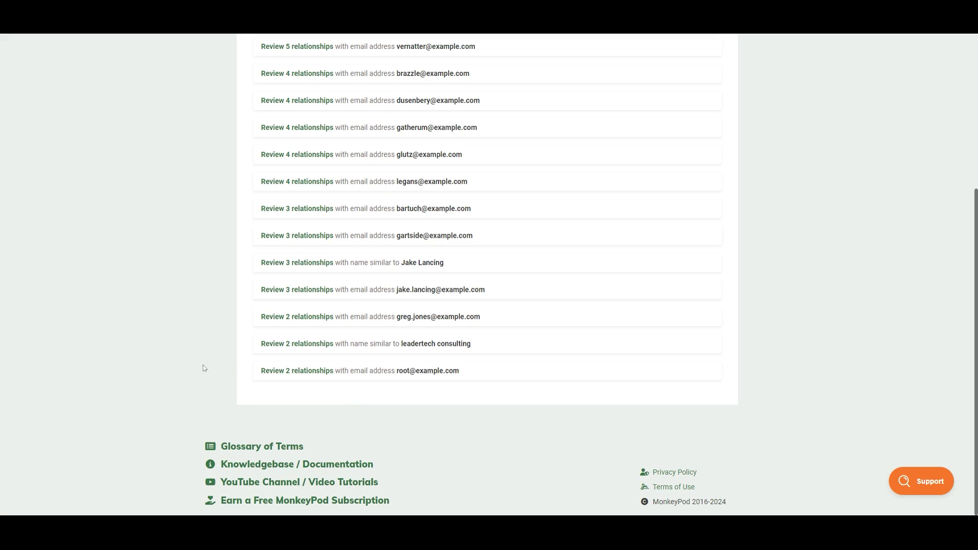
scroll(204, 368, "up", 5)
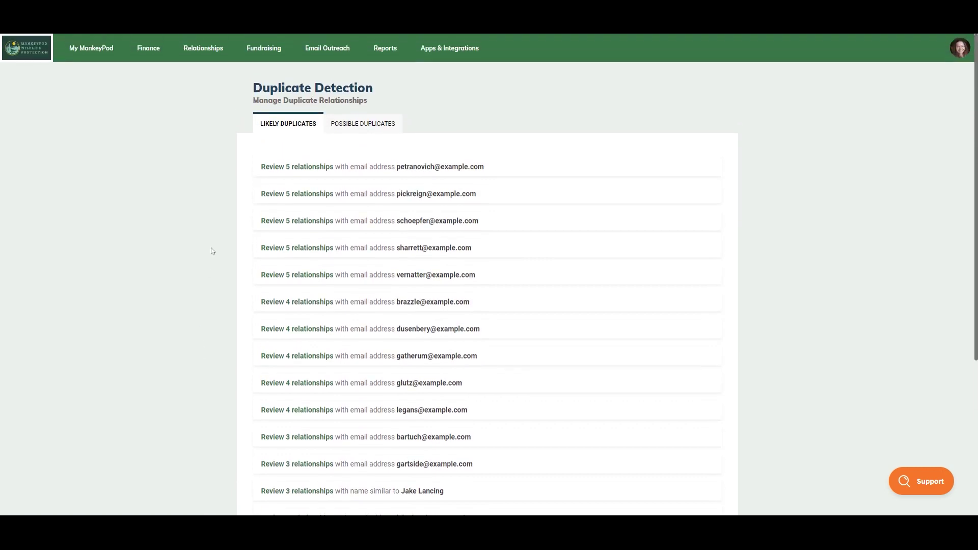
- Go to Relationships > People & Organizations to list all 1,130 relationships
left_click(197, 56)
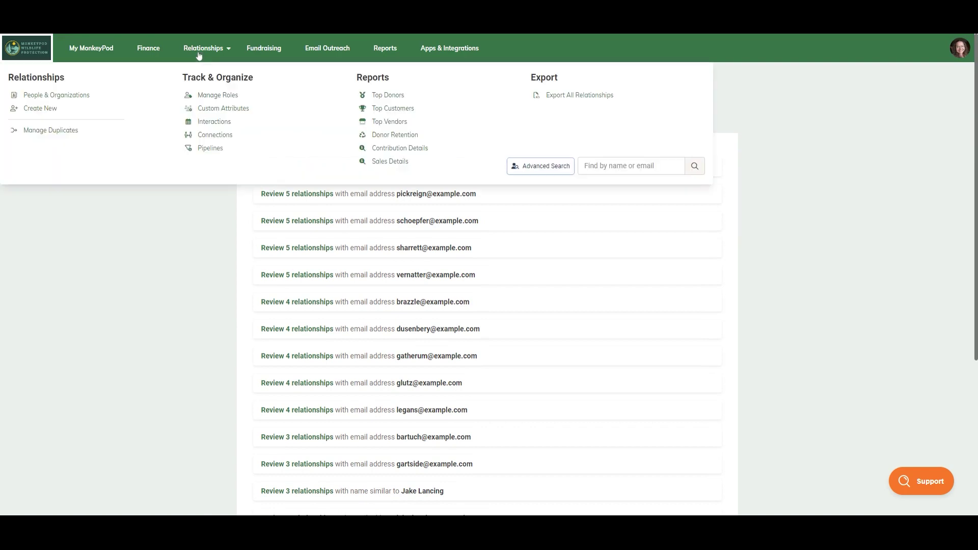
left_click(77, 100)
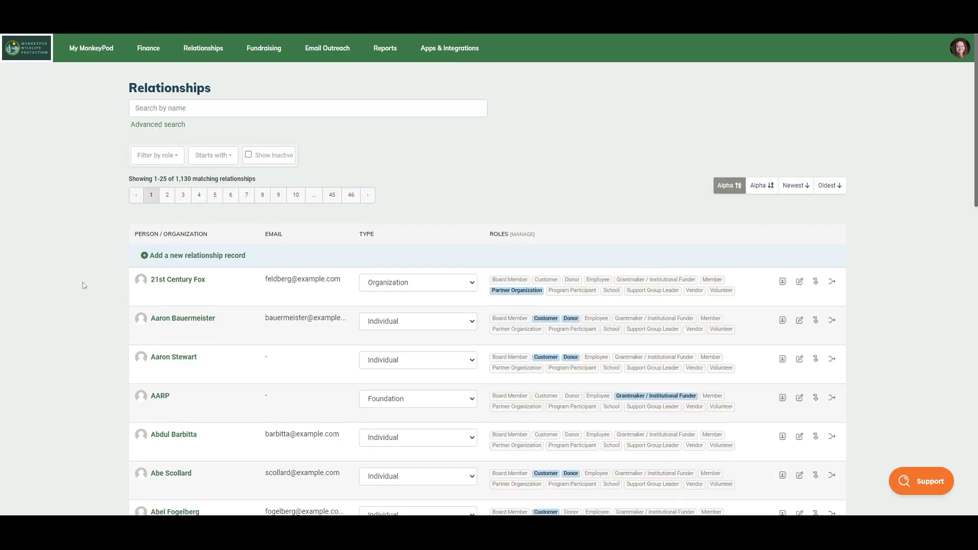
- Open the surviving individual's profile and choose 'Merge a relationship' from its side menu
left_click(172, 358)
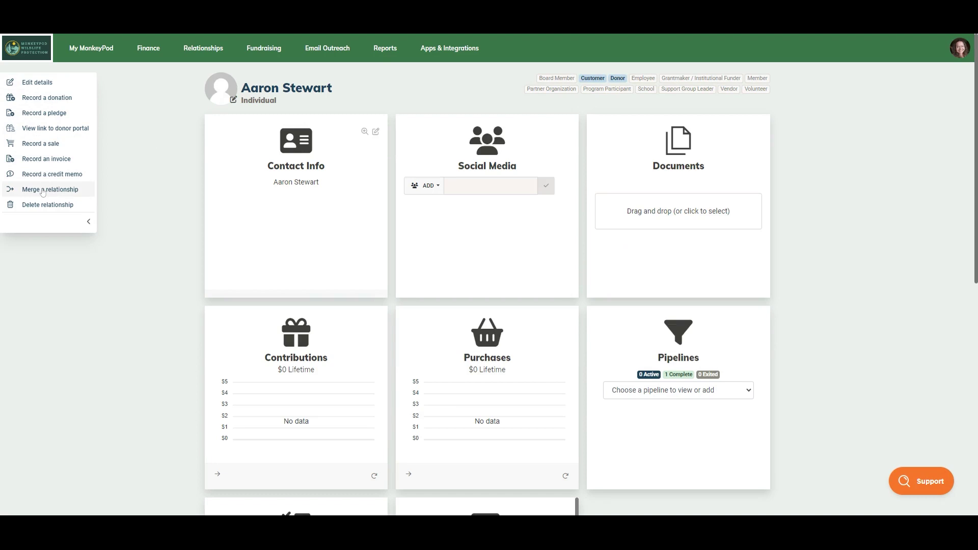
left_click(89, 221)
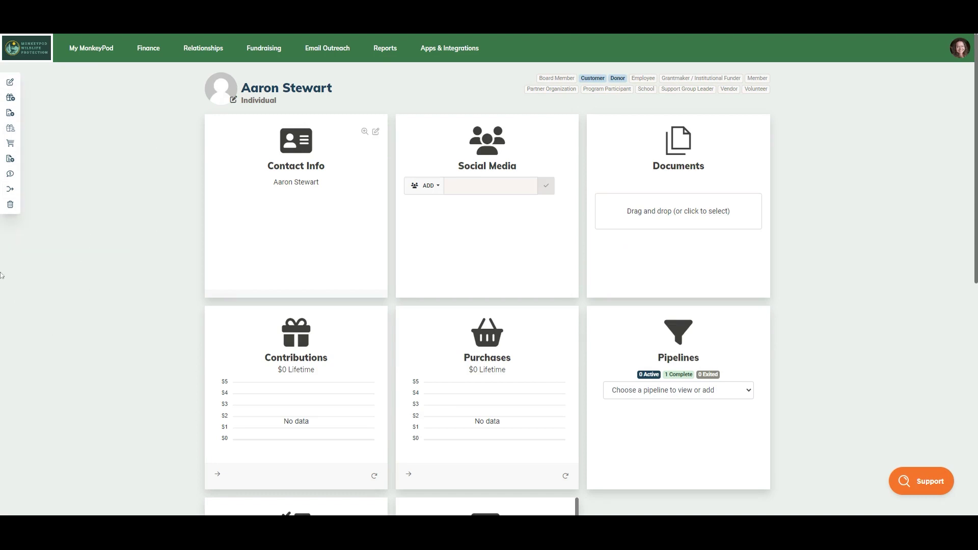
mouse_move(5, 196)
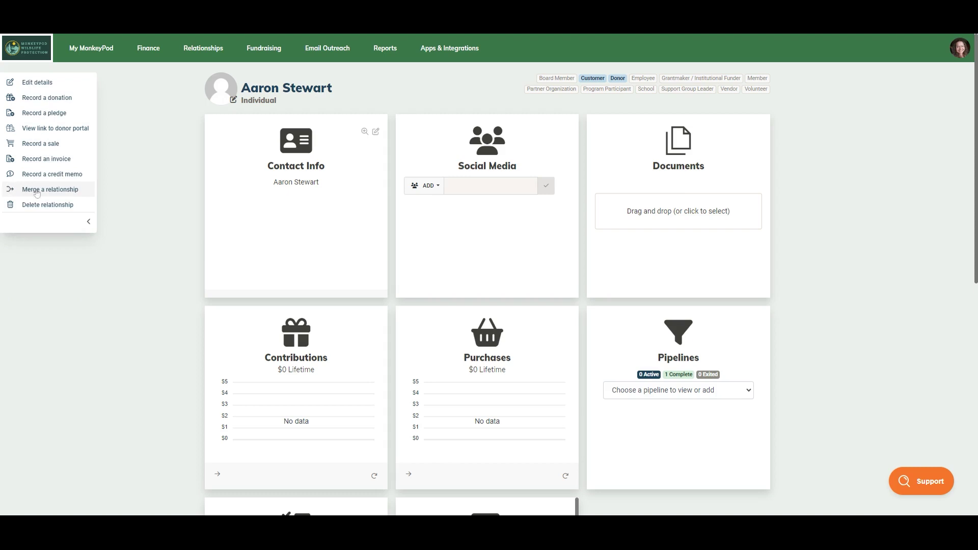
left_click(37, 191)
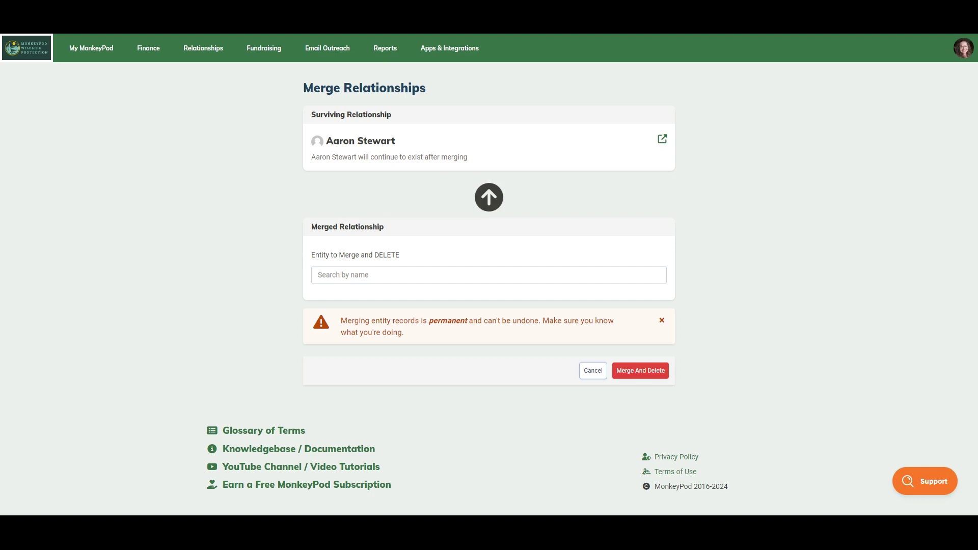
- Search by name under Merged Relationship and select the duplicate person to absorb
left_click_drag(401, 141, 325, 141)
left_click(318, 275)
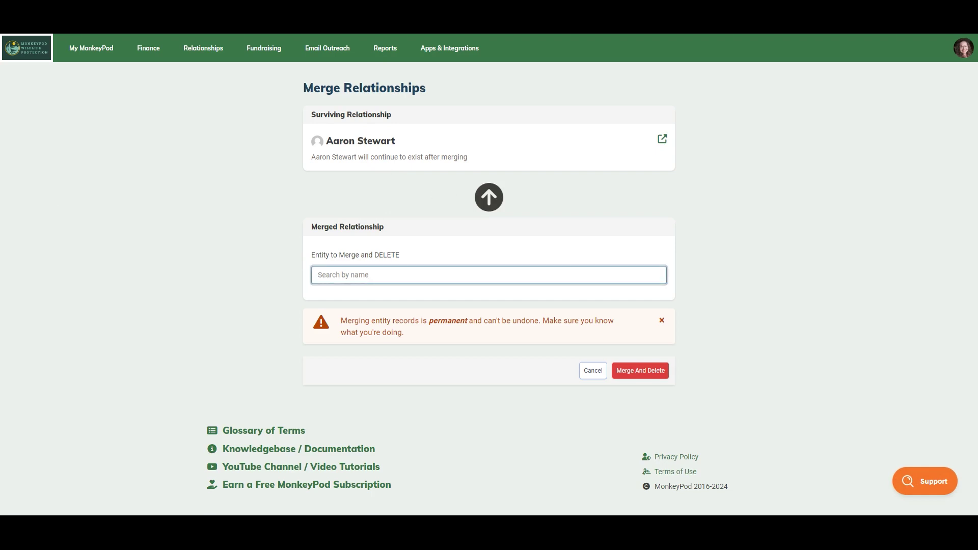
type("abe")
left_click(367, 306)
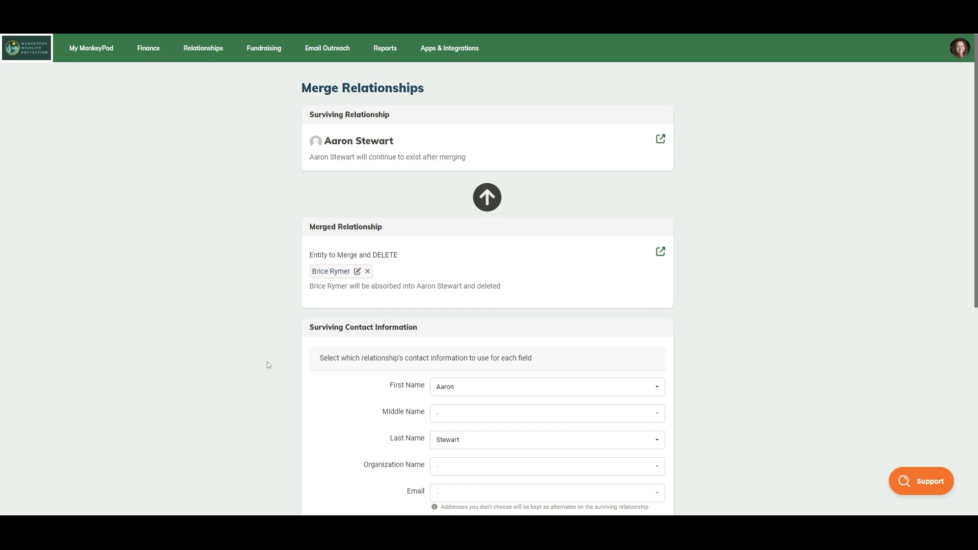
- Take the Last Name from the absorbed record and set Mailing as the primary address
scroll(268, 366, "down", 3)
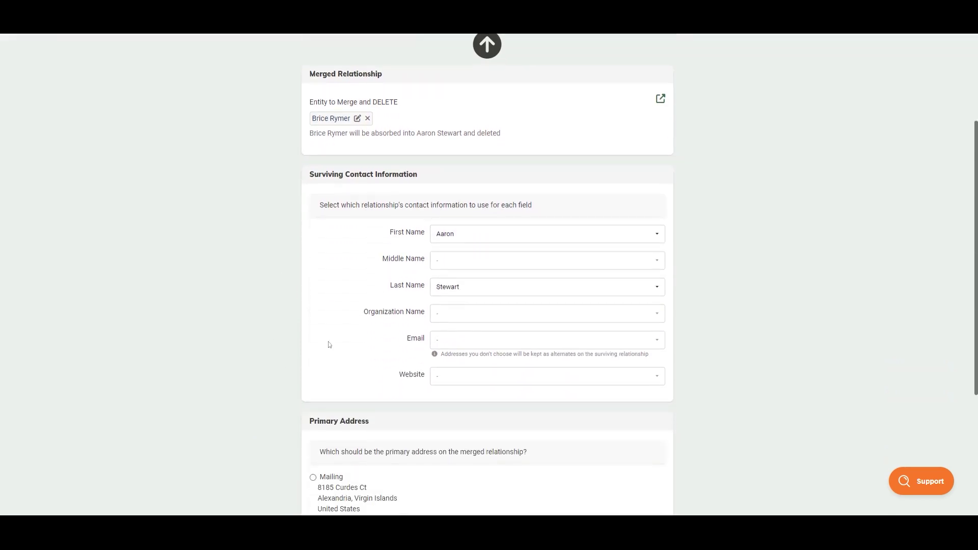
left_click(442, 285)
left_click(453, 347)
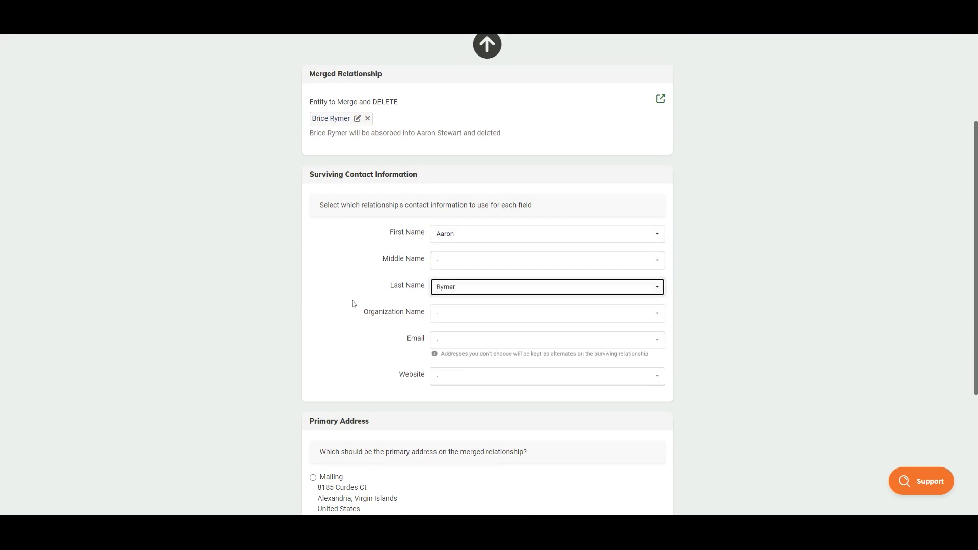
scroll(348, 326, "down", 3)
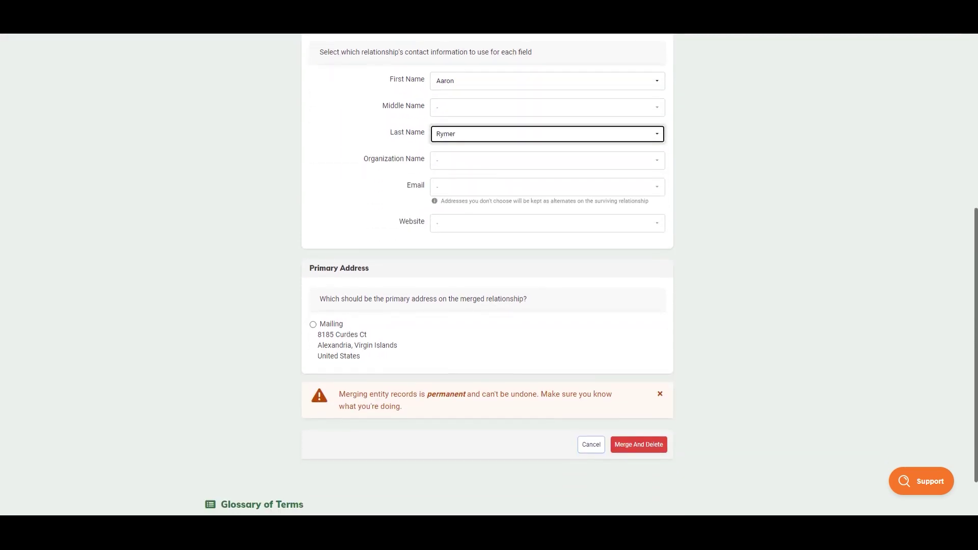
left_click(312, 324)
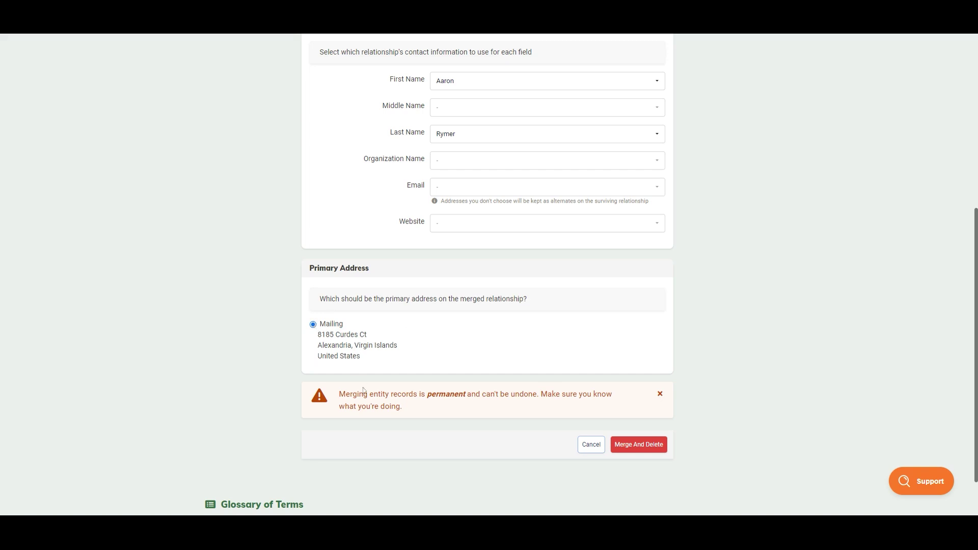
scroll(363, 390, "up", 6)
scroll(363, 390, "down", 4)
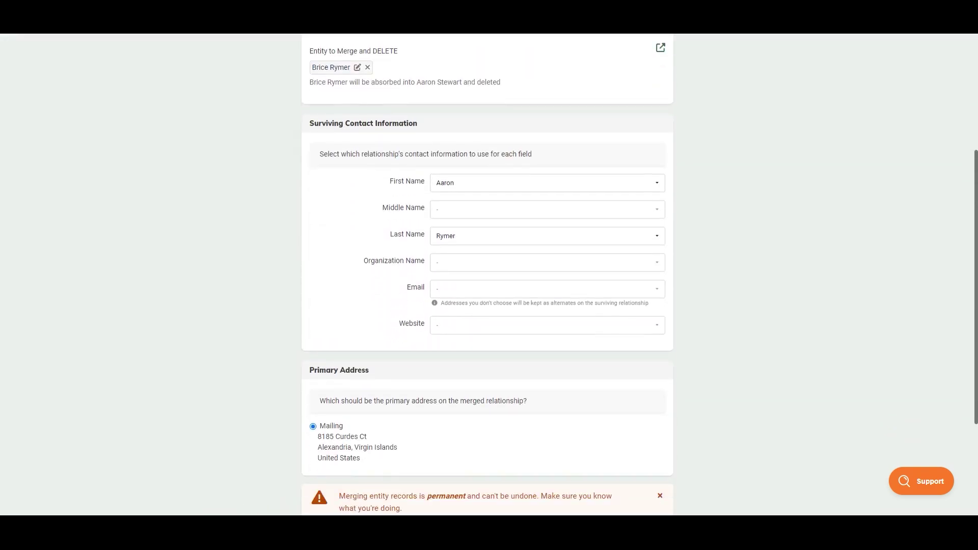
scroll(337, 275, "up", 4)
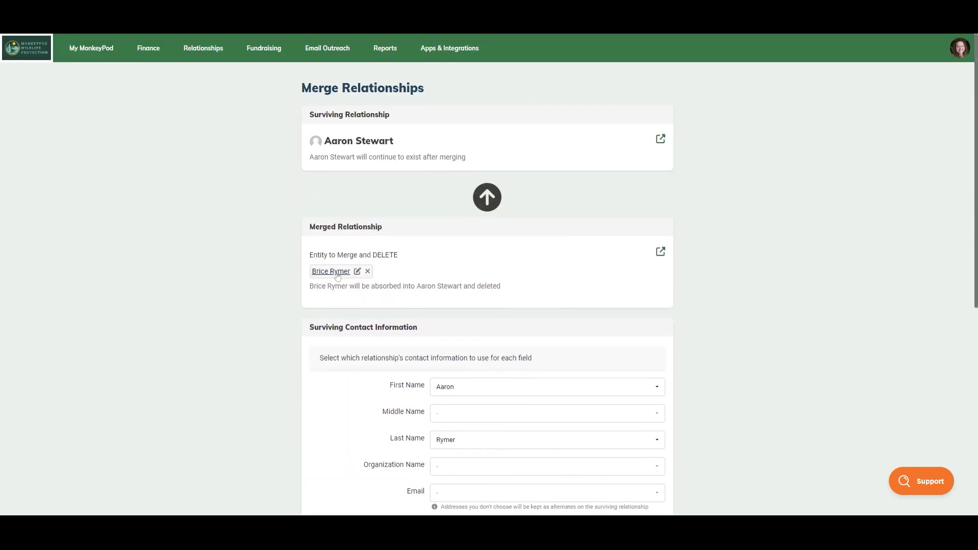